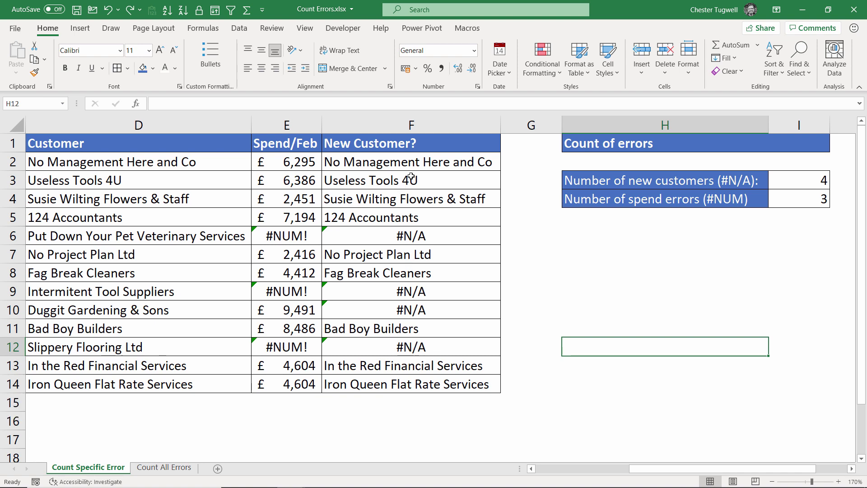
Step: Blank out the new-customer and spend-error counts (4 and 3) in I3 and I4
left_click(166, 468)
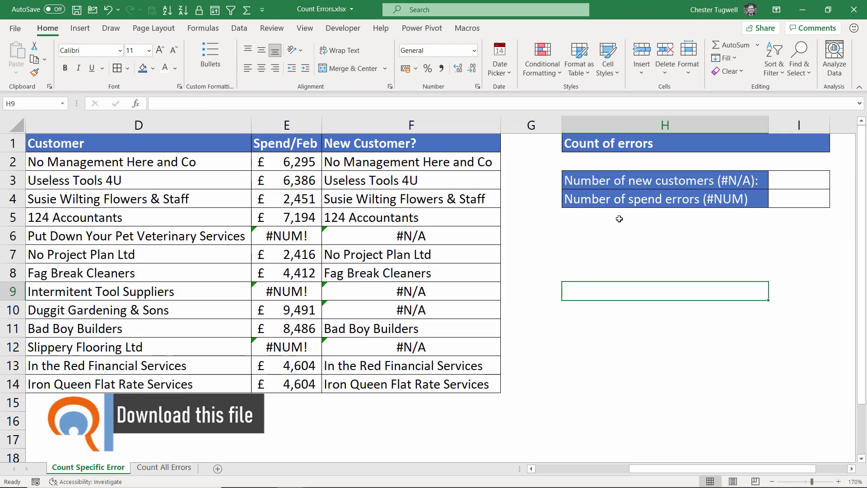
left_click_drag(686, 470, 599, 452)
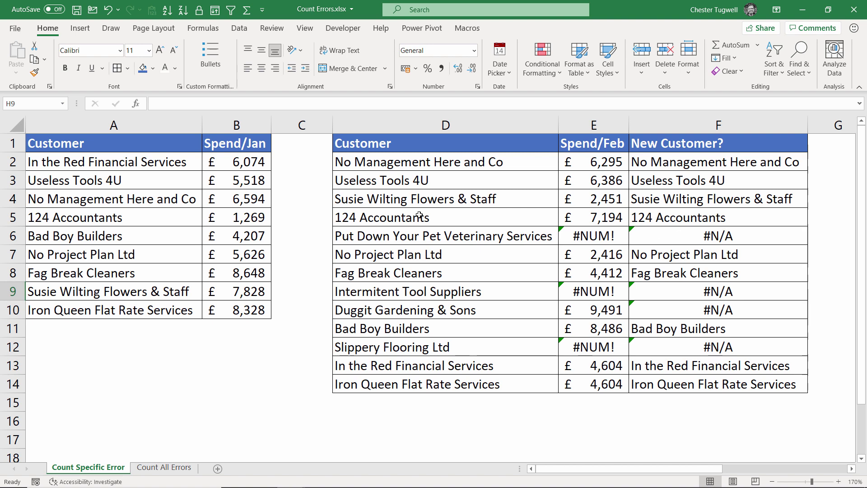
left_click(852, 469)
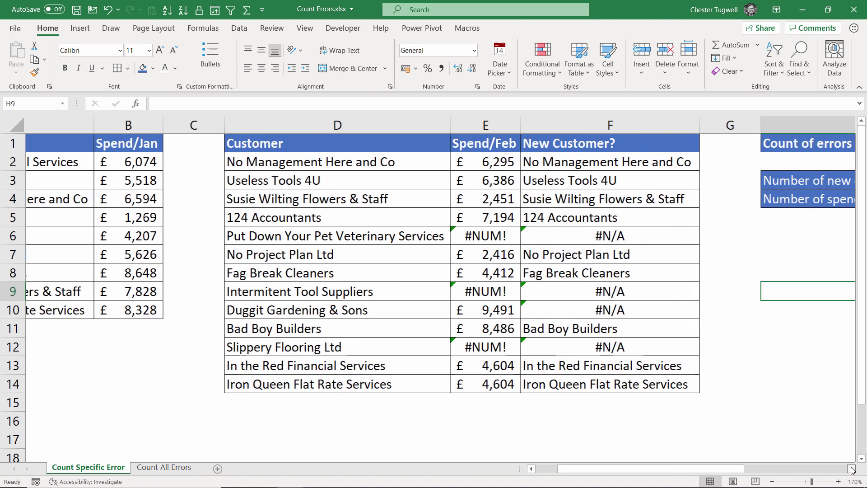
left_click(852, 469)
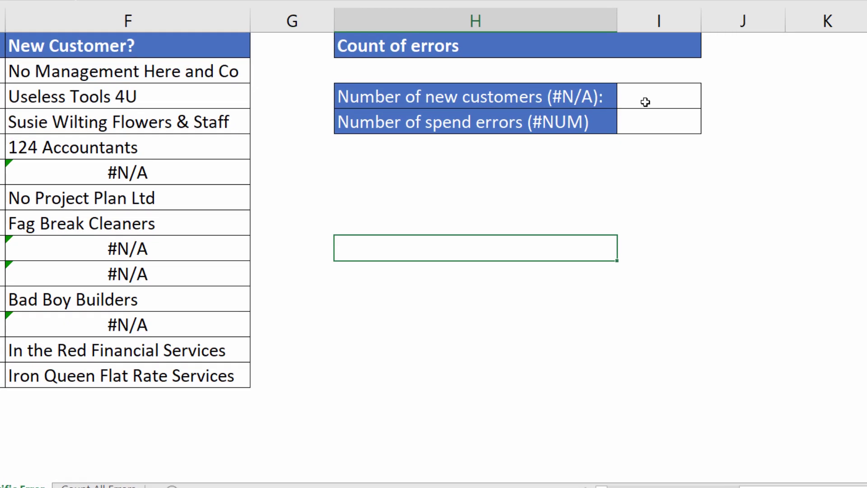
Step: Enter =COUNTIF(F2:F14,"#N/A") in I3 so the new-customer count shows 4
left_click(790, 184)
type("=")
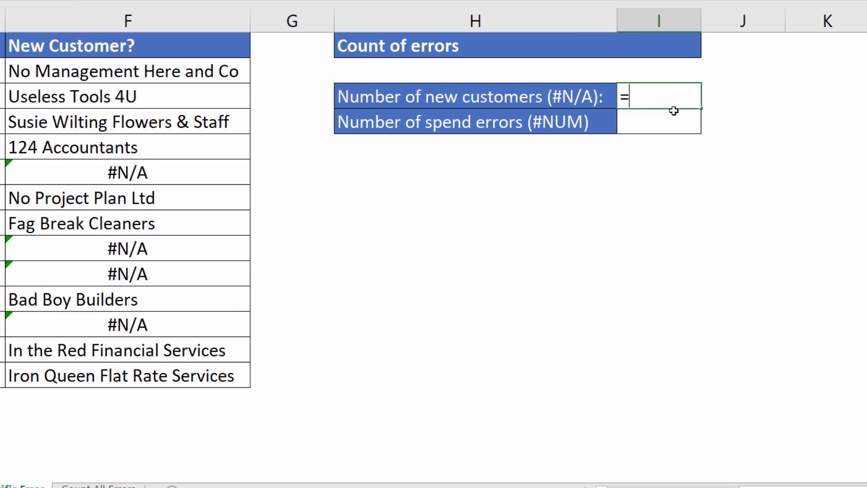
type("countif")
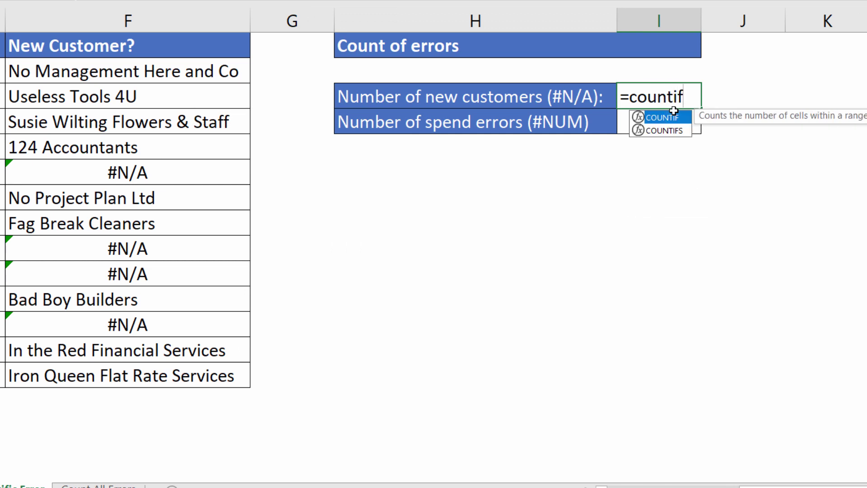
type("(")
left_click(189, 71)
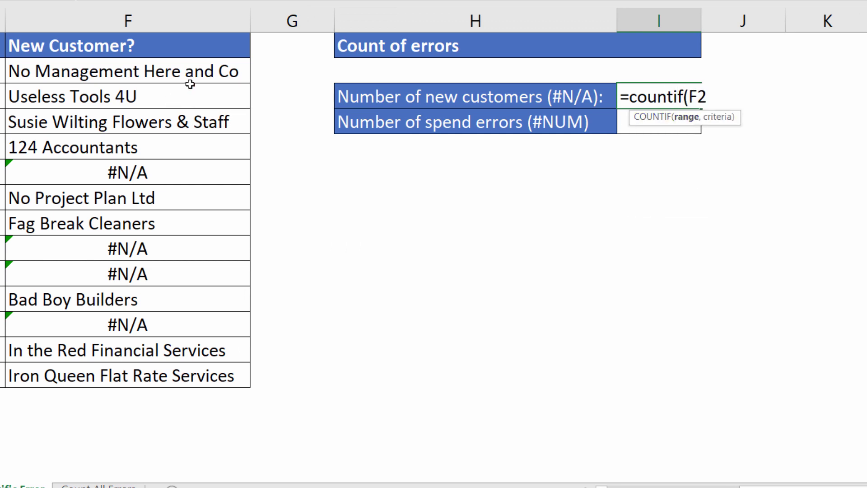
left_click_drag(189, 84, 174, 366)
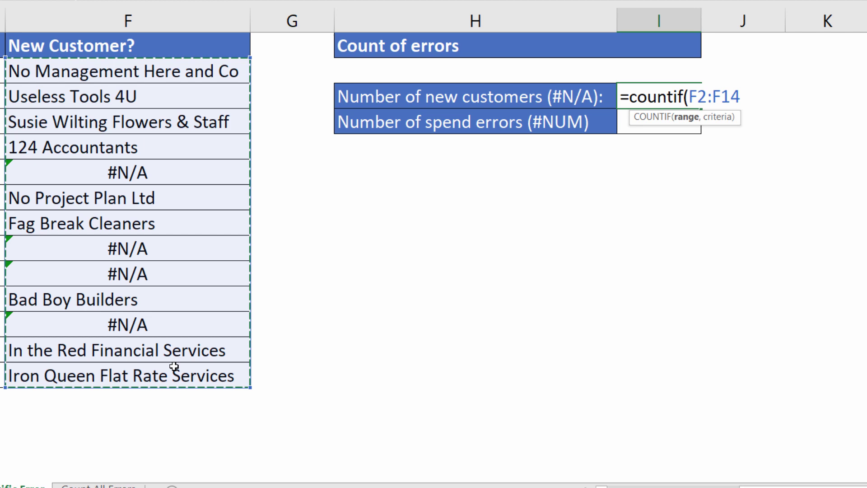
type(",")
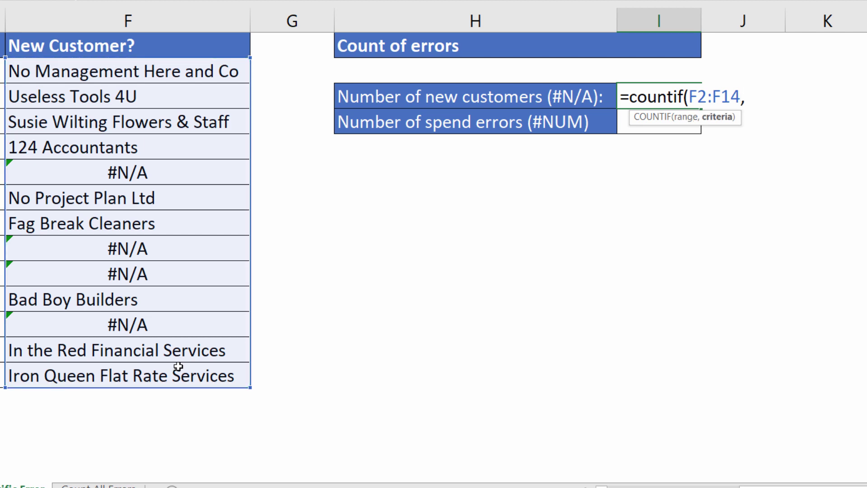
type("\"~")
key("BackSpace")
type("#N/A\"")
type(")")
key("Return")
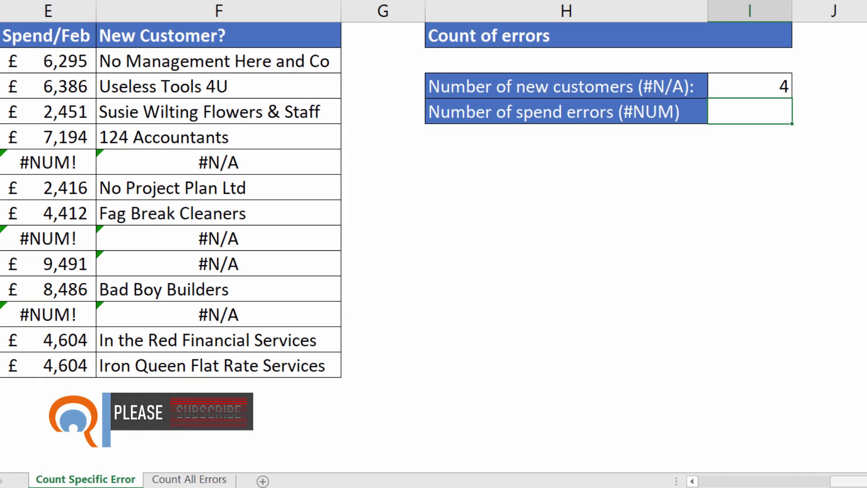
Step: Enter =COUNTIF(E2:E14,"#NUM!") in I4 so the spend-error count shows 3
scroll(368, 92, "left", 2)
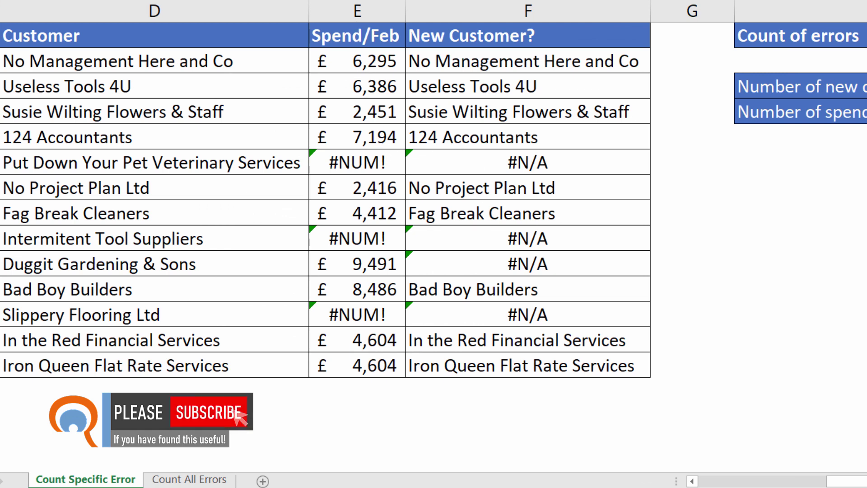
scroll(718, 113, "right", 3)
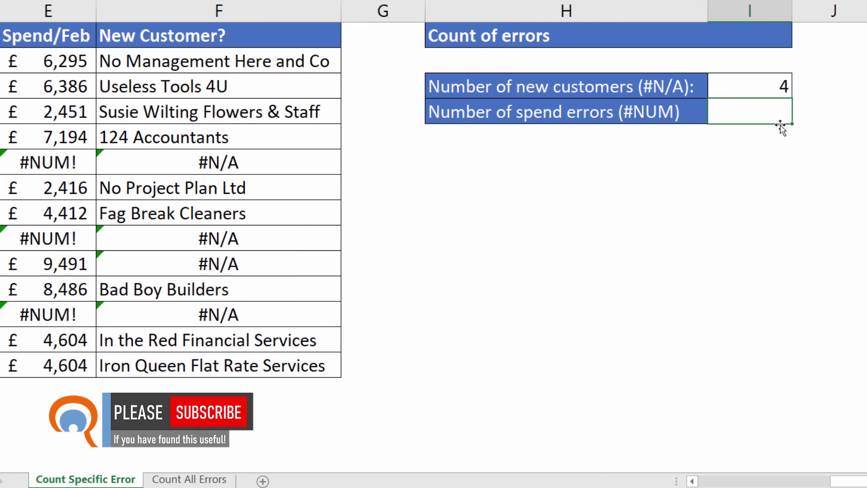
type("=countif")
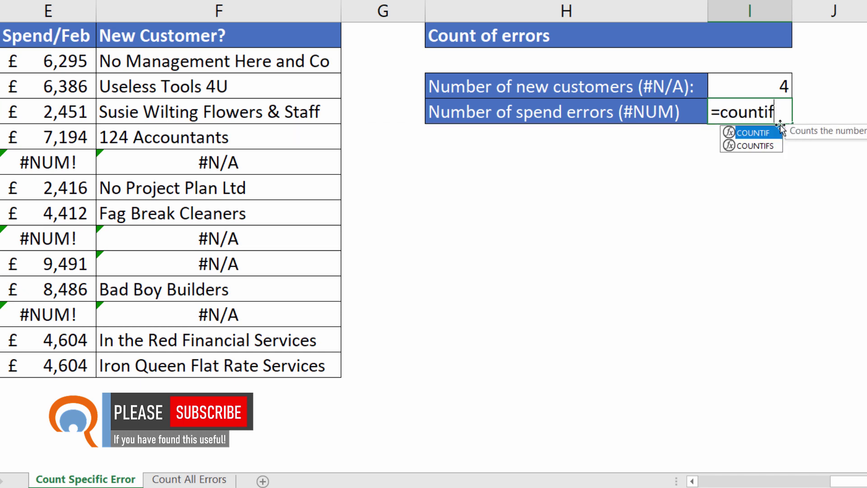
type("(")
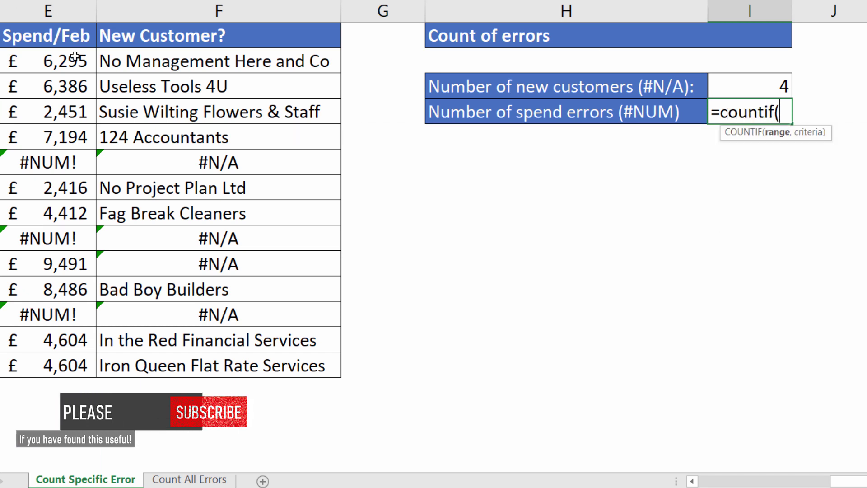
left_click_drag(66, 61, 71, 359)
type(",\"")
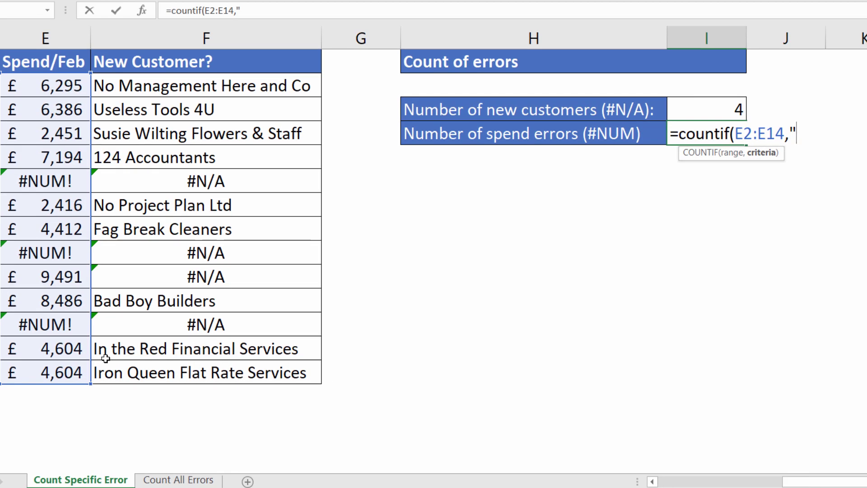
type("#NUM")
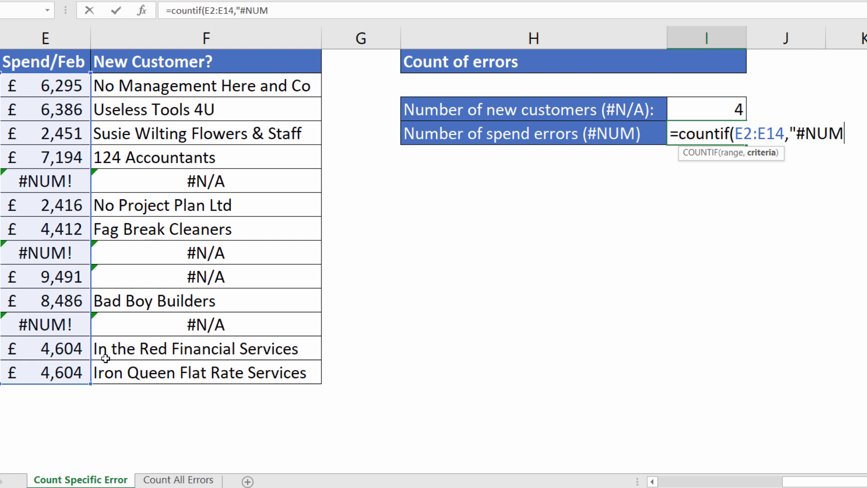
type("!\")")
key("Return")
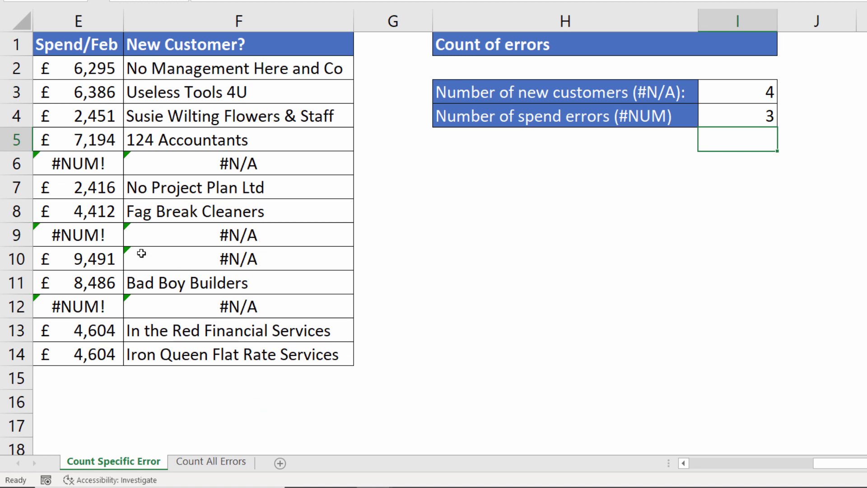
Step: Switch to the Count All Errors sheet with its blank error counts
left_click(222, 461)
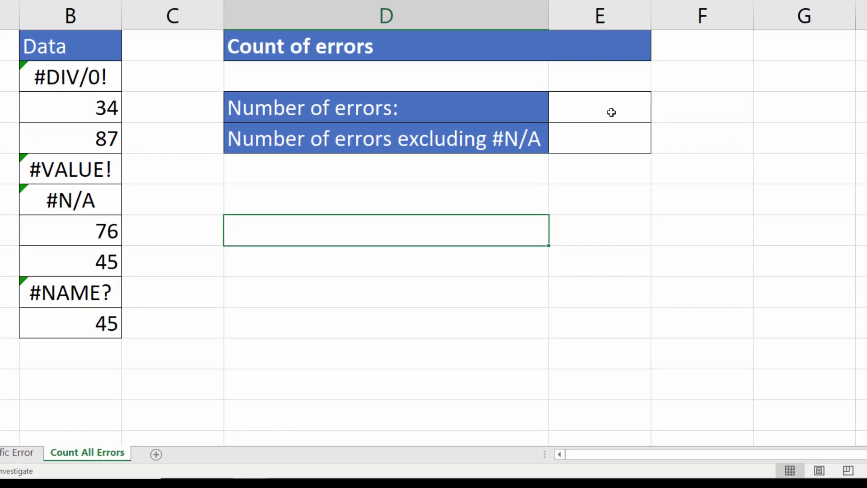
left_click(584, 183)
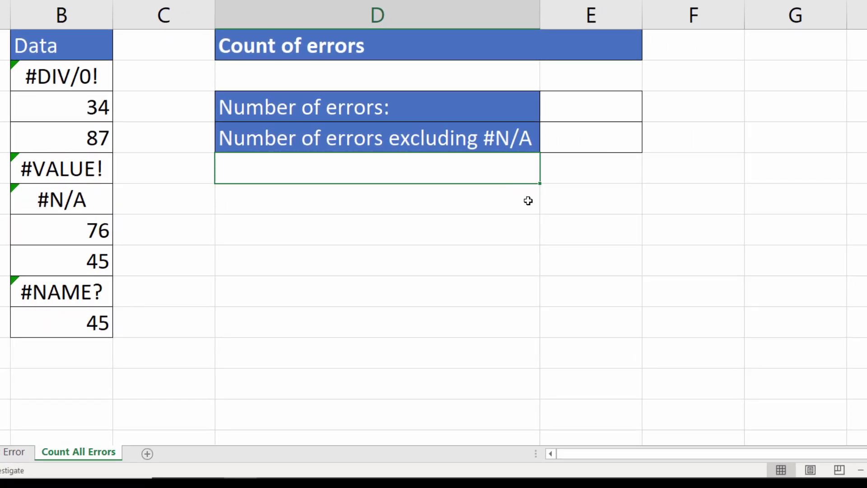
Step: Enter =ISERROR(B2) in E3, returning TRUE for the #DIV/0! value
left_click(586, 108)
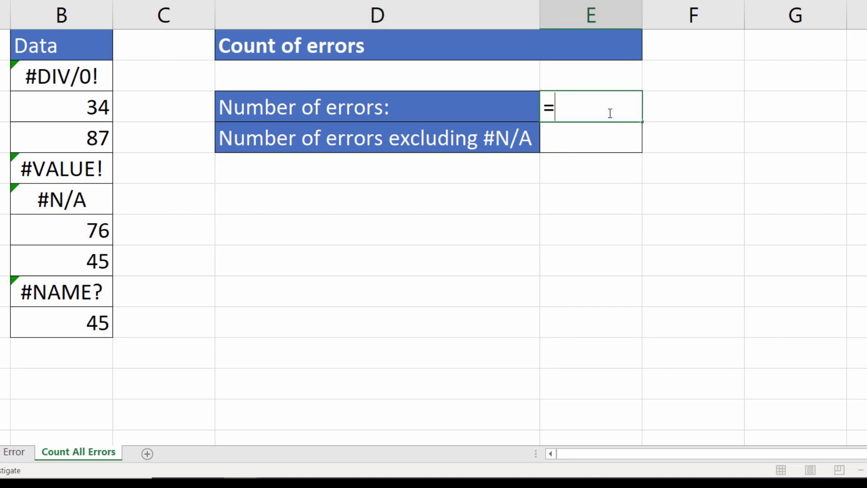
type("=ise")
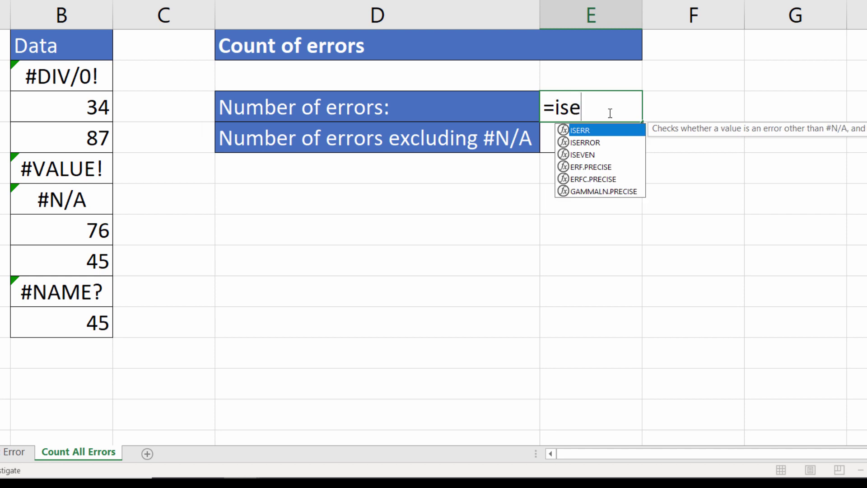
type("rror")
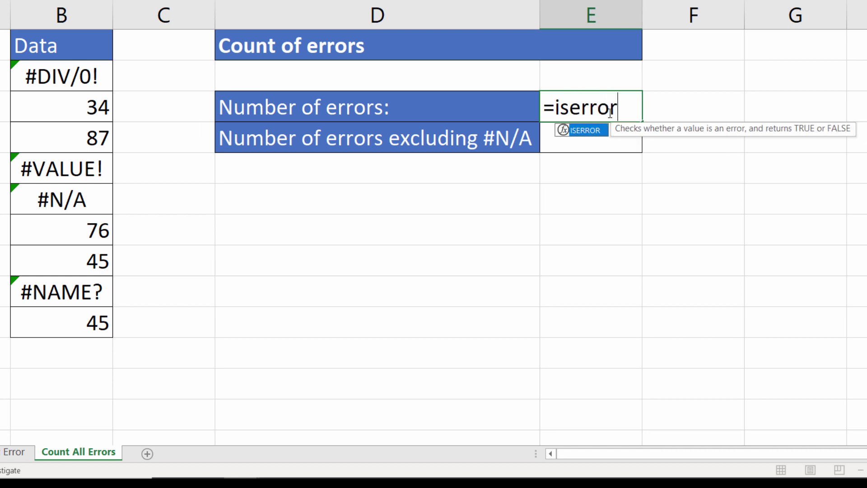
type("(")
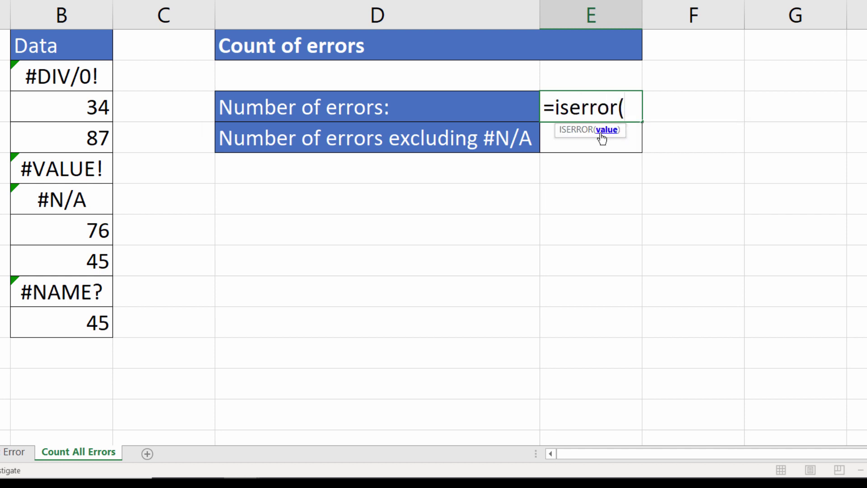
left_click(71, 75)
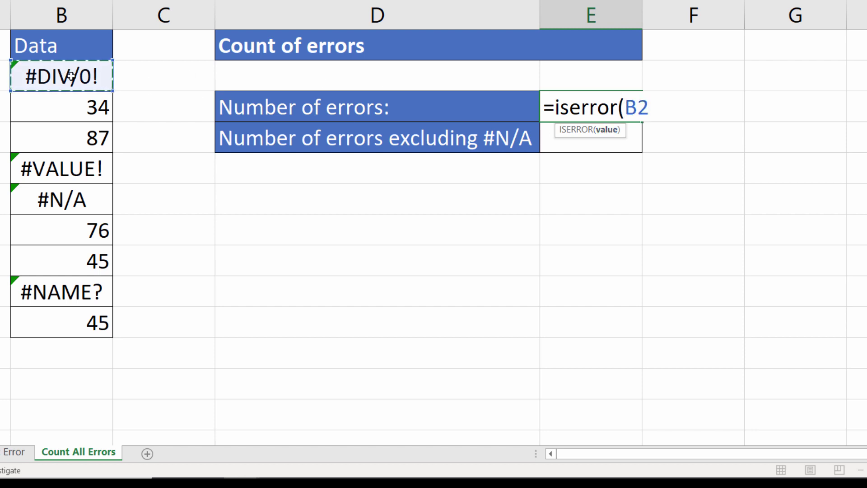
type(")")
key("Return")
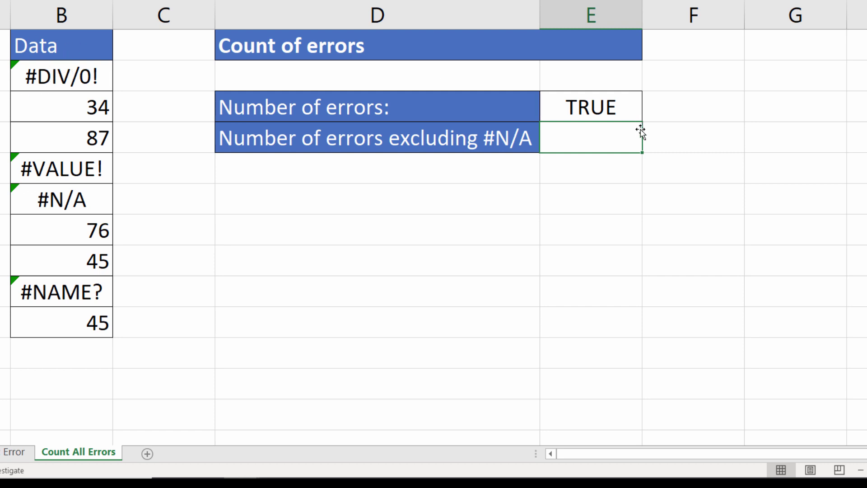
Step: Change E3's formula to =ISERROR(B2:B10) so TRUE/FALSE results spill down column E
double_click(602, 108)
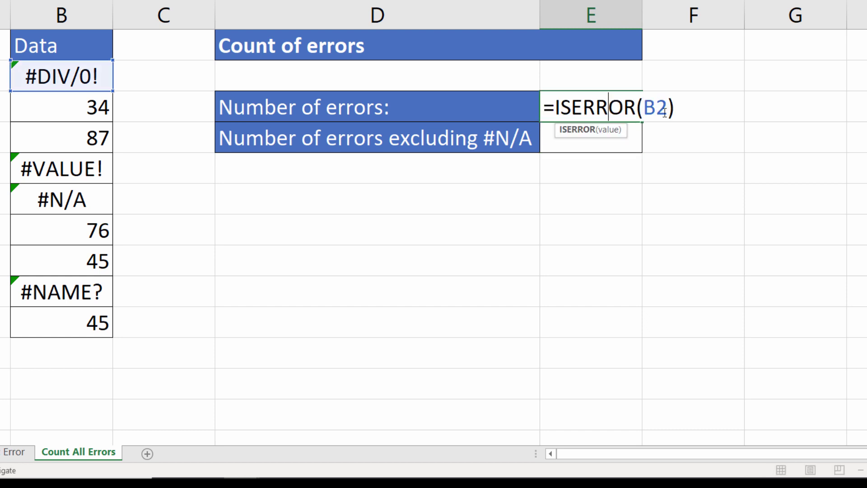
left_click_drag(668, 108, 650, 106)
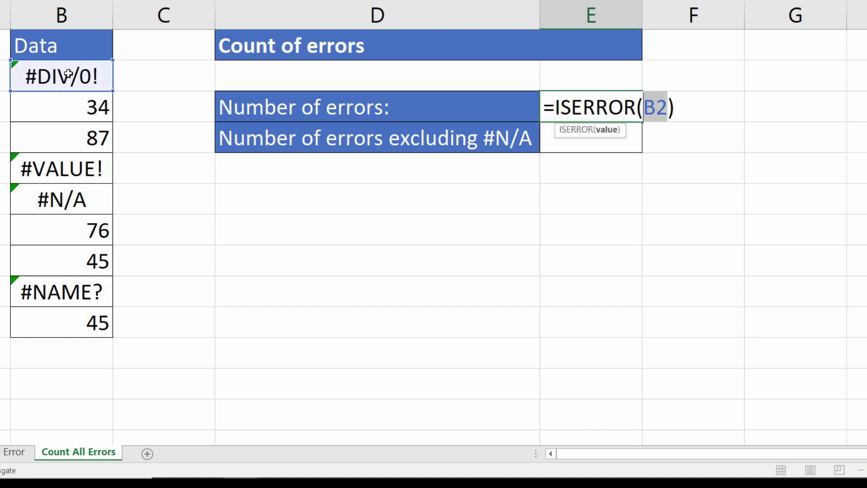
left_click_drag(68, 75, 71, 313)
key("Return")
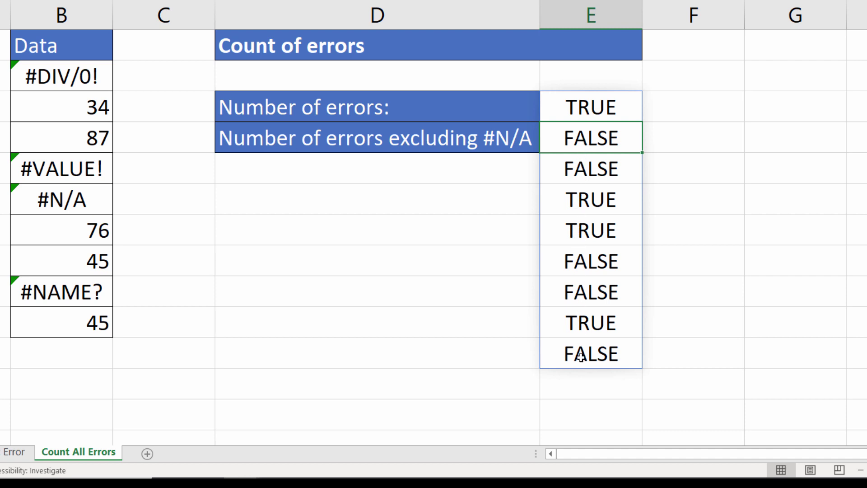
Step: Preview ISERROR(B2:B10) as its TRUE/FALSE array with F9, then restore the formula
double_click(611, 108)
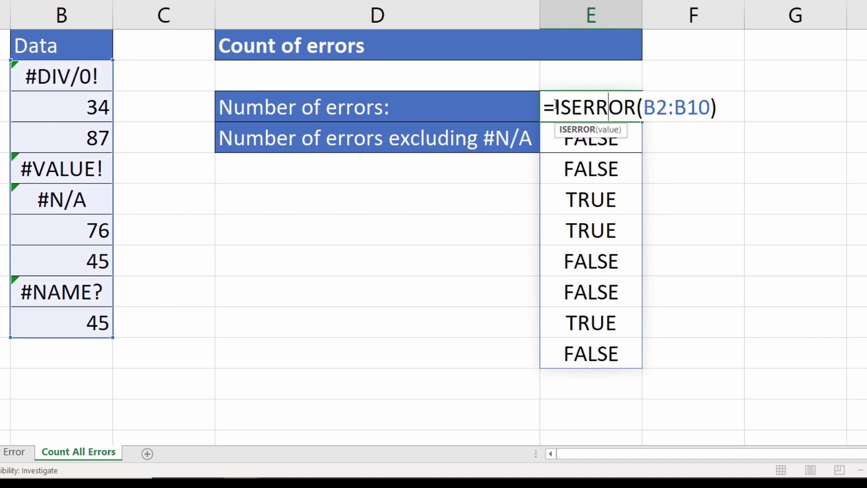
left_click_drag(555, 106, 739, 105)
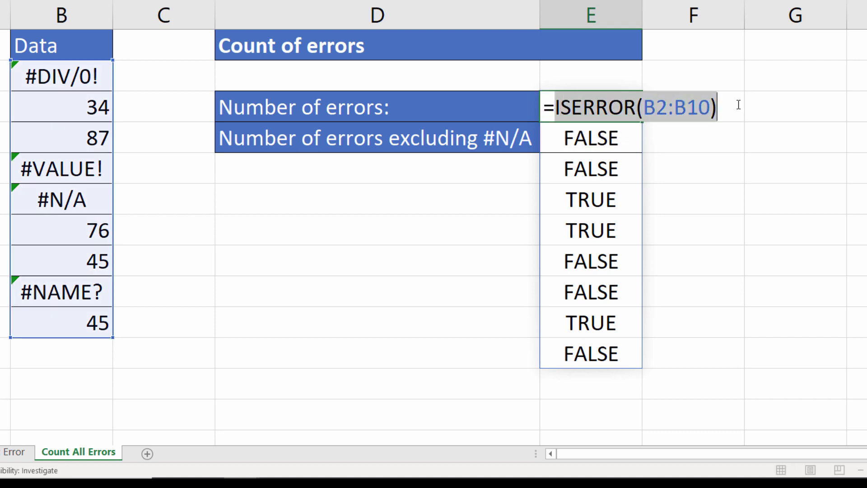
key("F9")
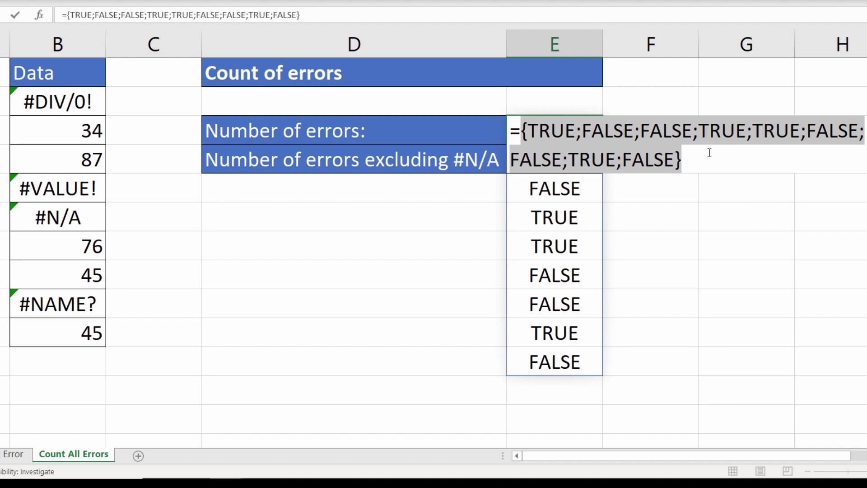
key("ctrl+z")
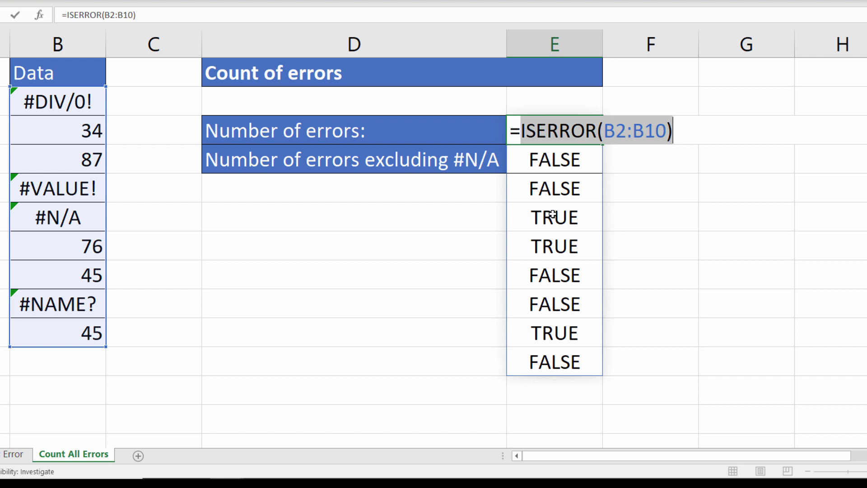
Step: Change E3 to =--ISERROR(B2:B10) so the checks spill as 1s and 0s
left_click(519, 128)
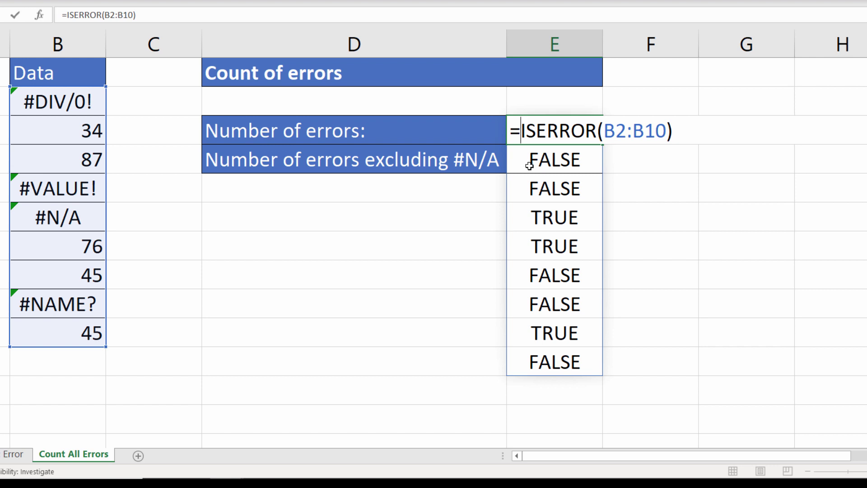
type("--")
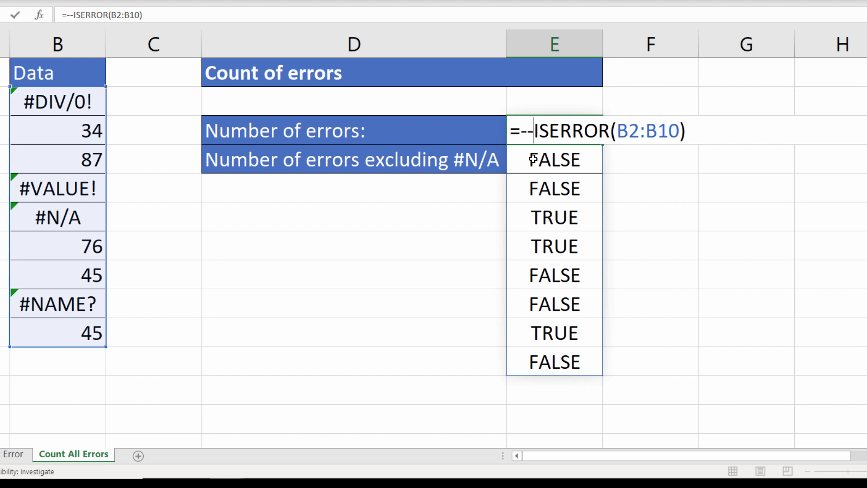
key("Return")
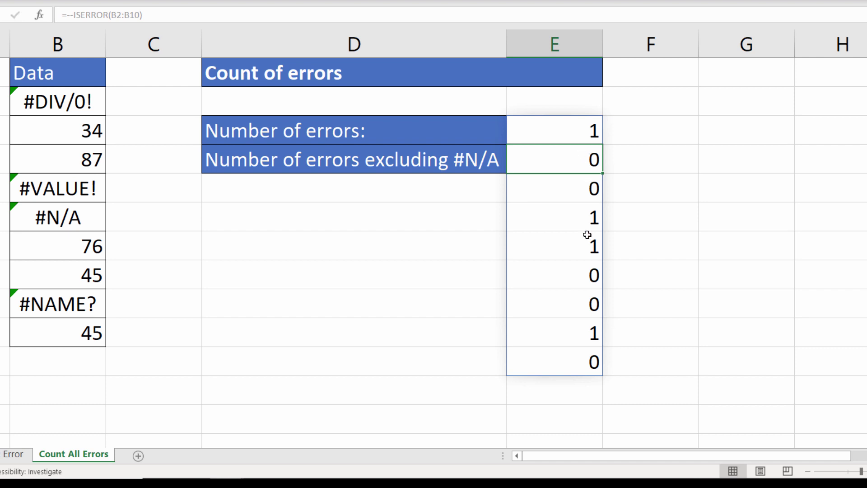
Step: Preview --ISERROR(B2:B10) with F9 as the array {1;0;0;1;1;0;0;1;0}
left_click(575, 132)
double_click(575, 131)
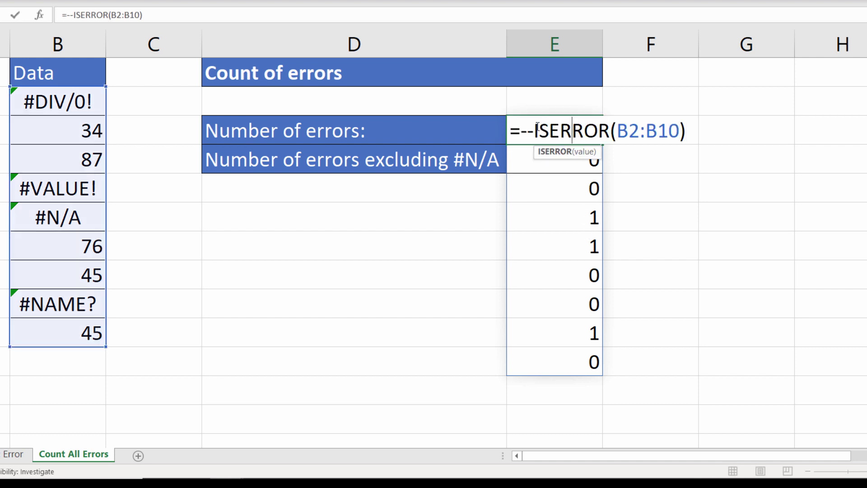
left_click_drag(523, 130, 716, 131)
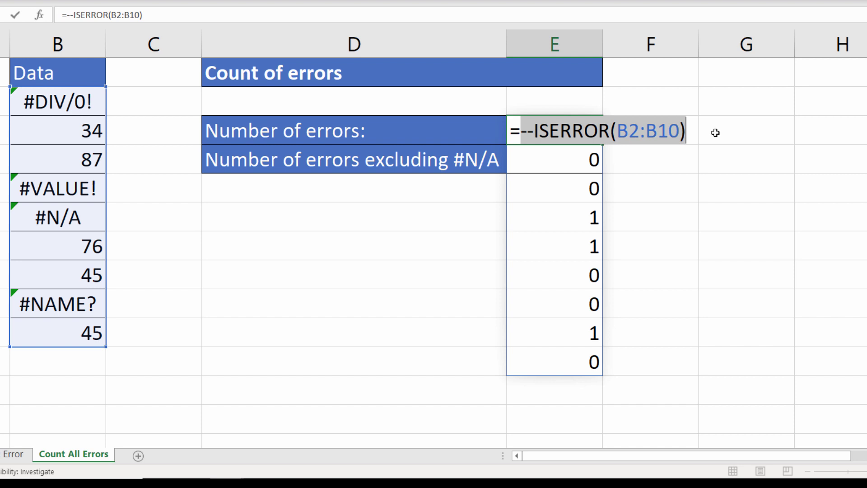
key("F9")
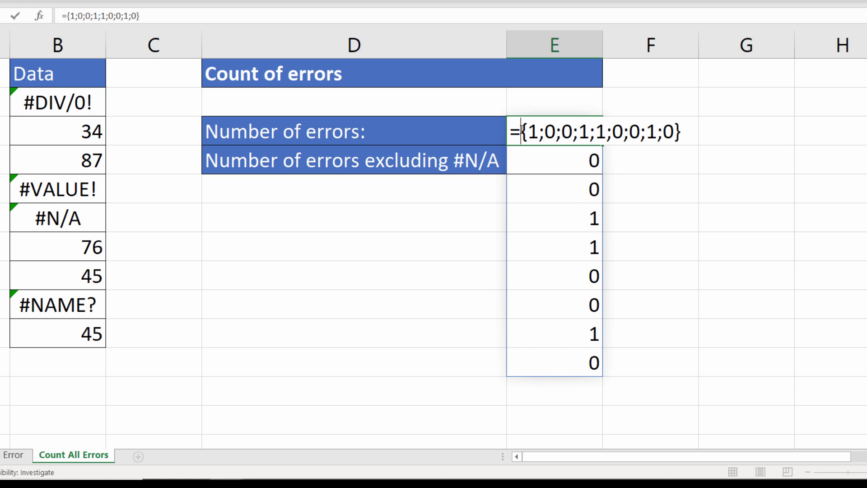
Step: Restore E3's formula and change it to =SUMPRODUCT(--ISERROR(B2:B10)) so it totals 4
key("ctrl+z")
type("sum")
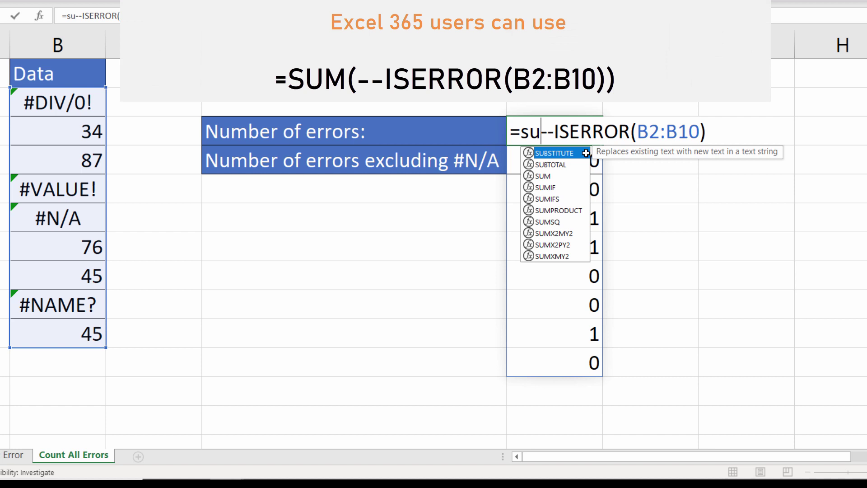
type("produ")
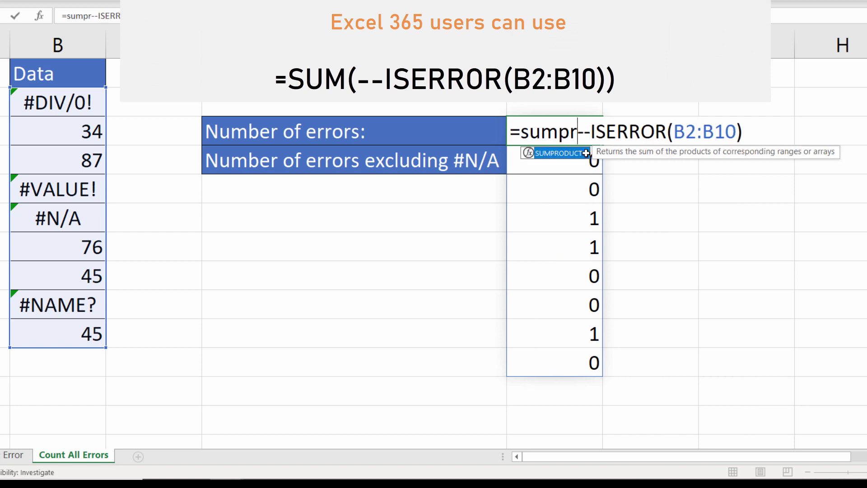
type("ct")
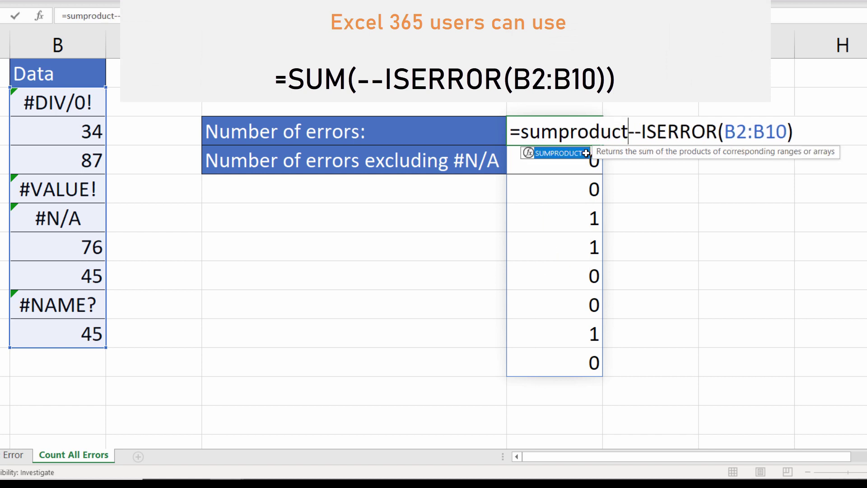
type("(")
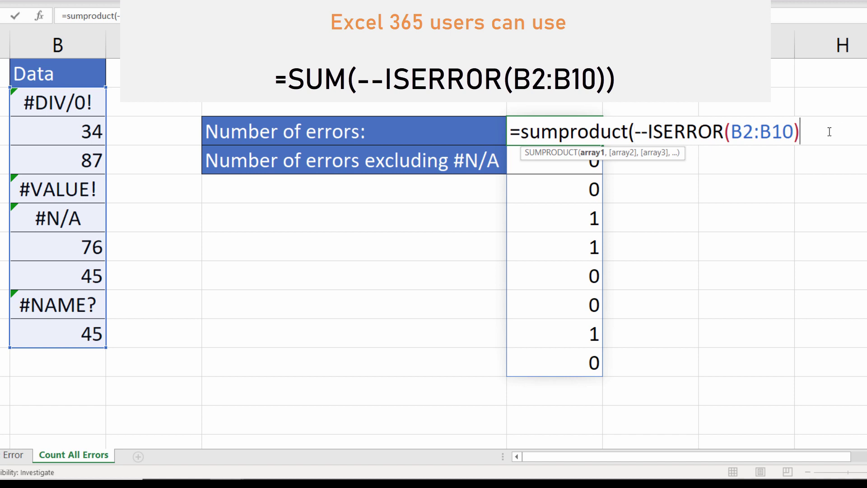
type(")")
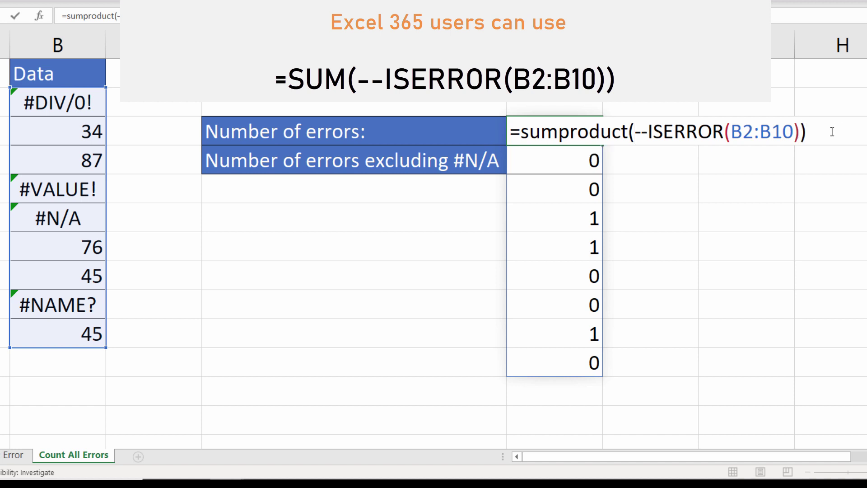
key("Return")
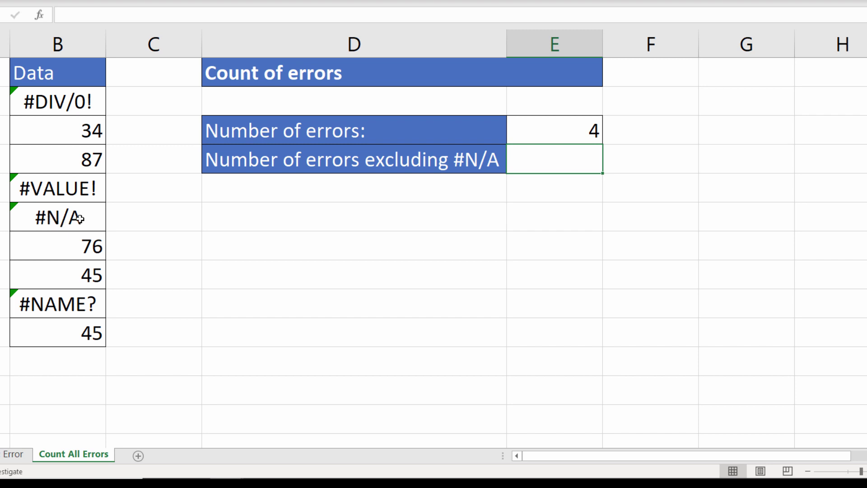
Step: Copy E3's formula into E4 as =SUMPRODUCT(--ISERR(B2:B10)), giving 3
double_click(565, 126)
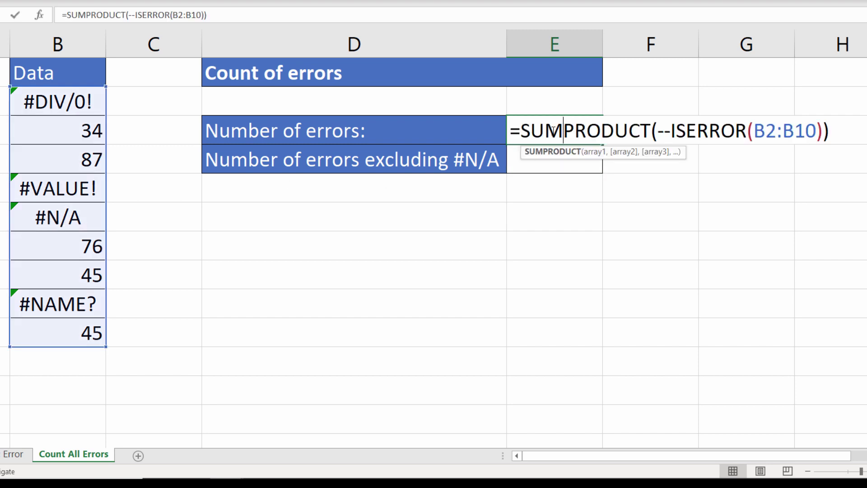
left_click_drag(513, 129, 855, 133)
key("ctrl+c")
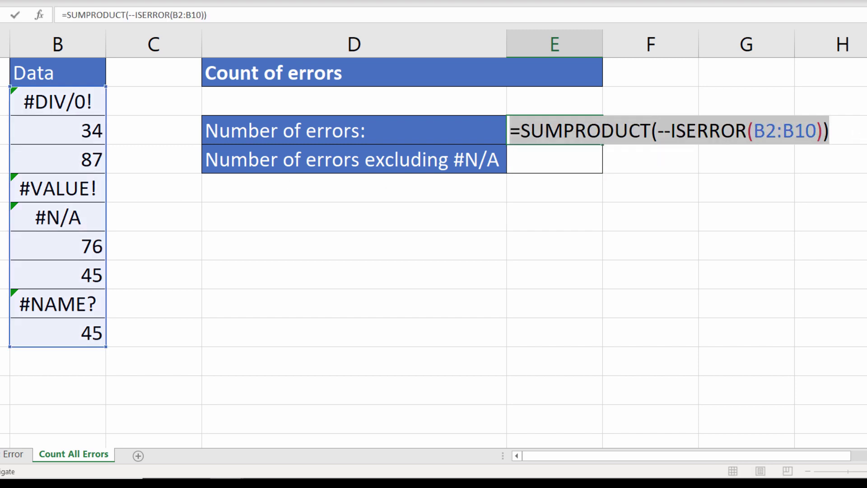
left_click(583, 155)
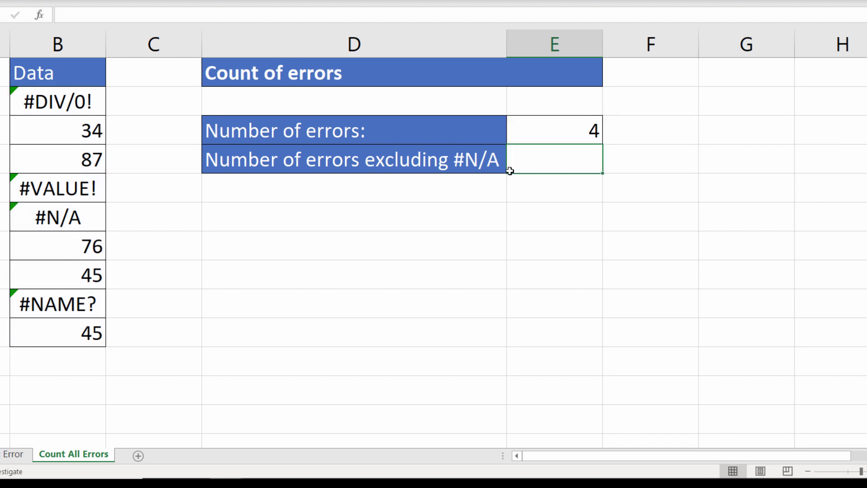
double_click(530, 165)
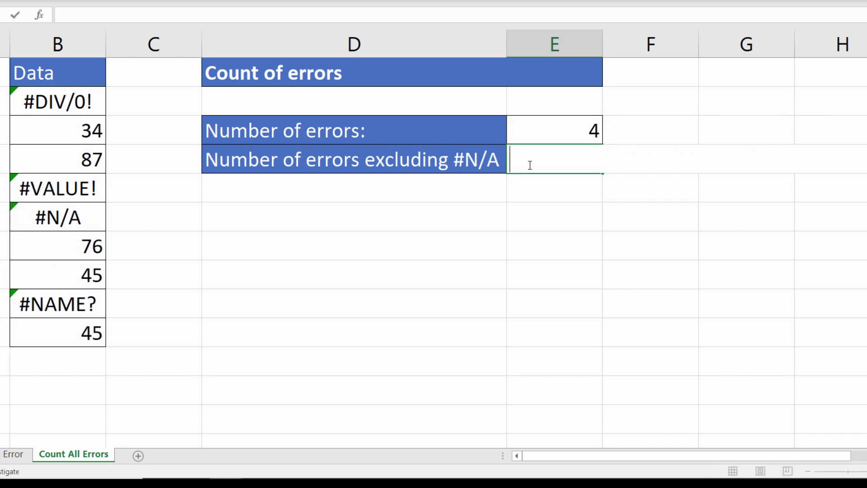
key("ctrl+v")
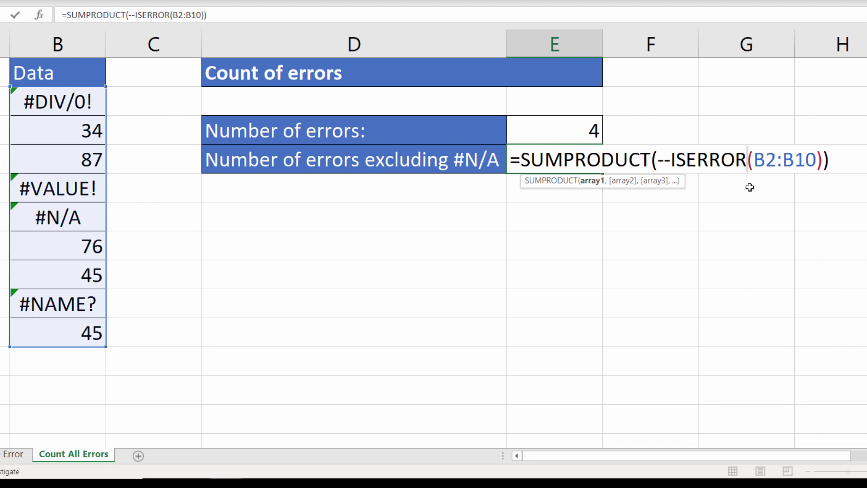
key("BackSpace")
key("BackSpace")
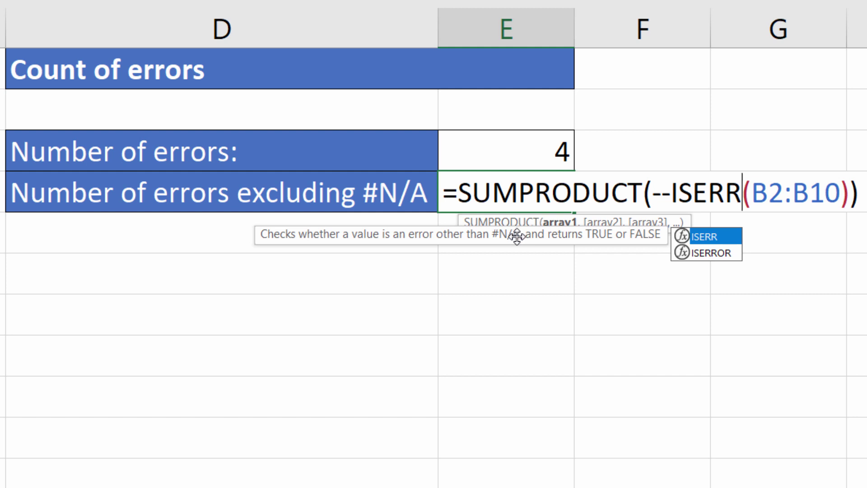
key("Return")
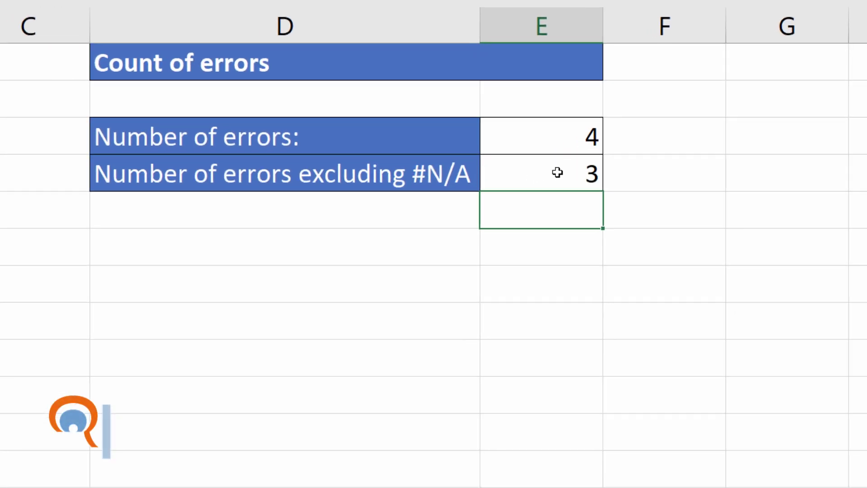